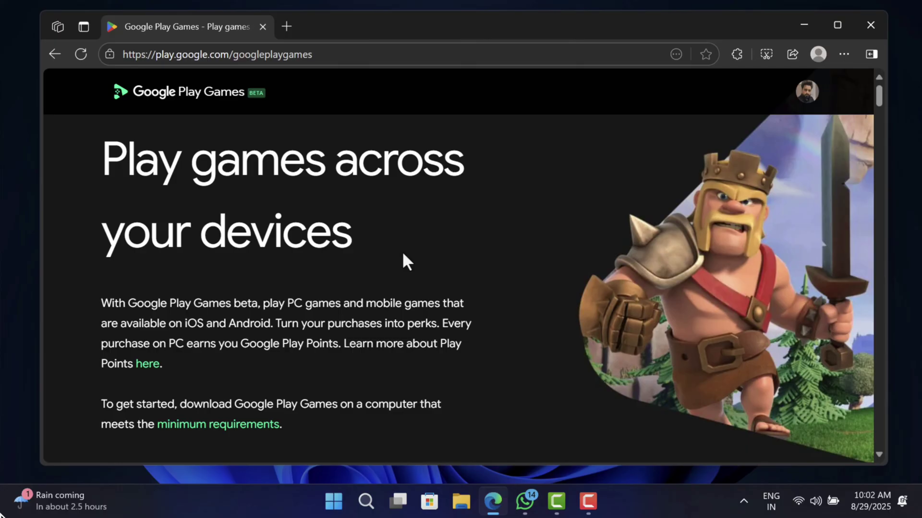
- Download Install-GooglePlayGames-Beta.exe (26.4 MB) via Download beta under the minimum requirements section
left_click(215, 55)
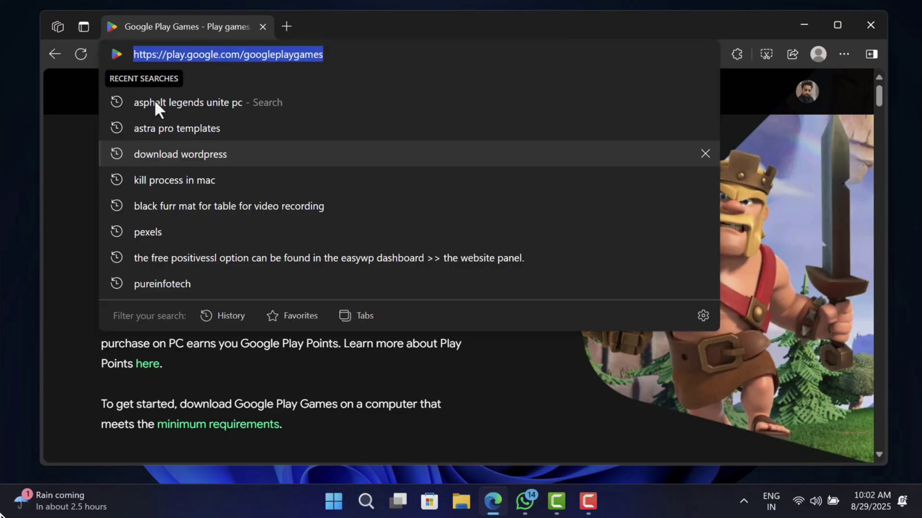
left_click(59, 221)
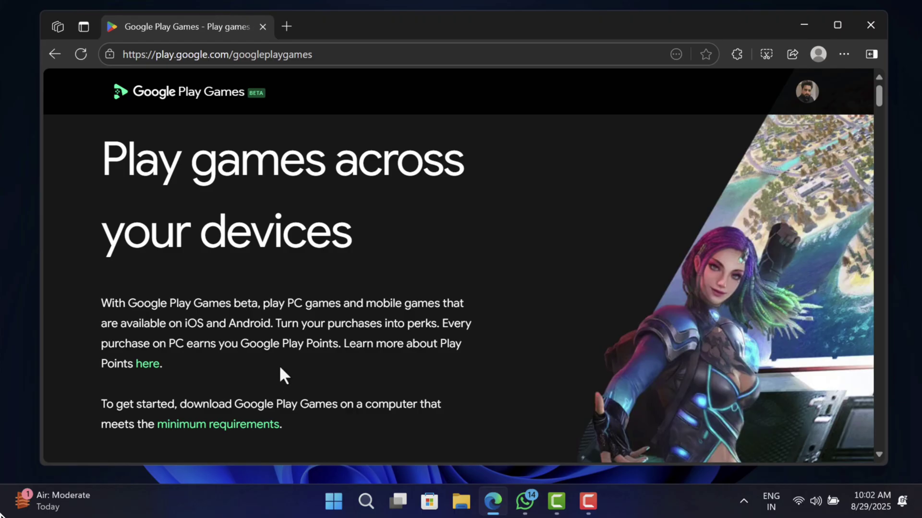
left_click(252, 431)
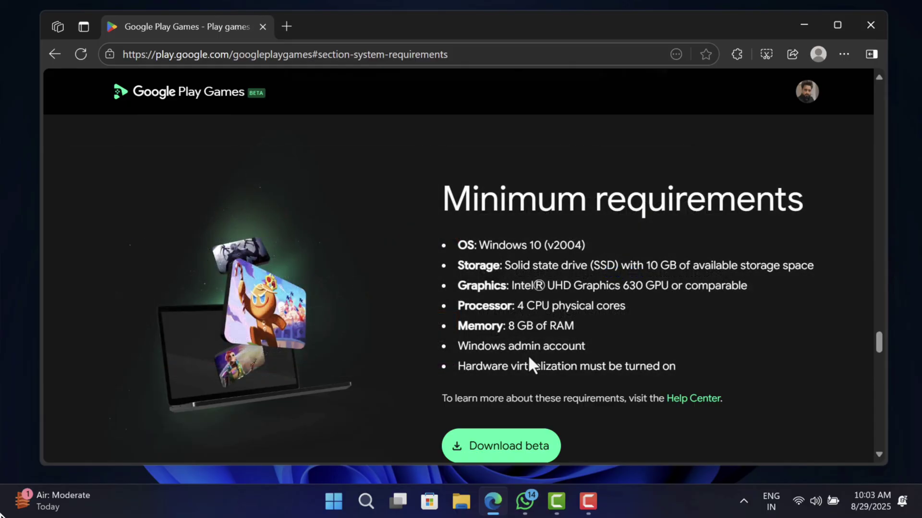
scroll(426, 360, "down", 2)
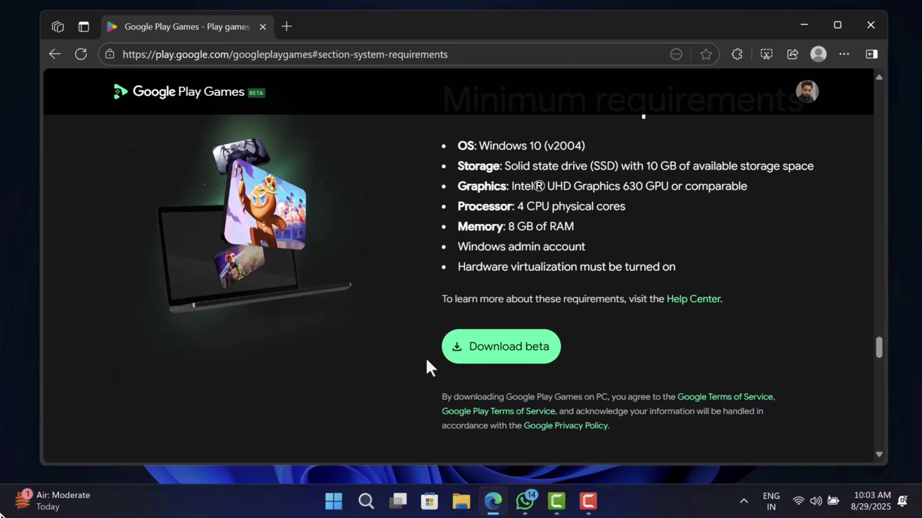
left_click(520, 346)
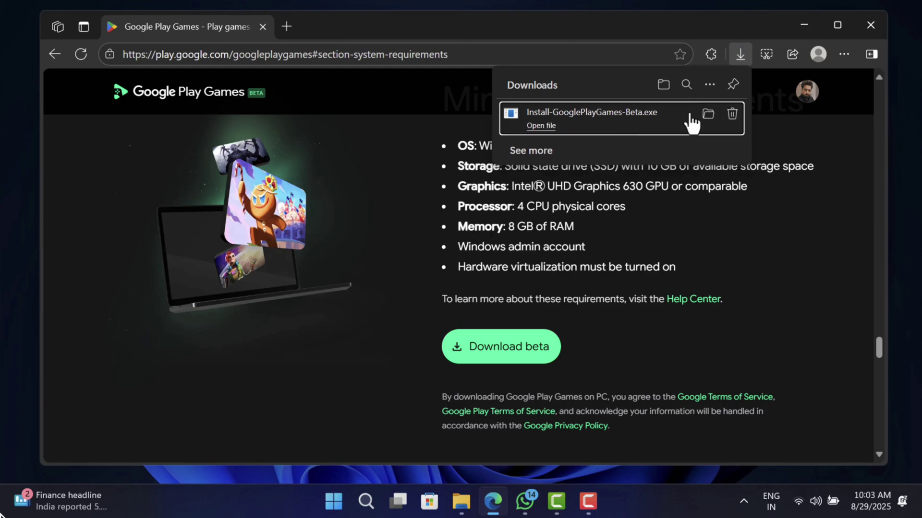
- Run the downloaded Google Play Games installer and minimize File Explorer and Edge
left_click(707, 119)
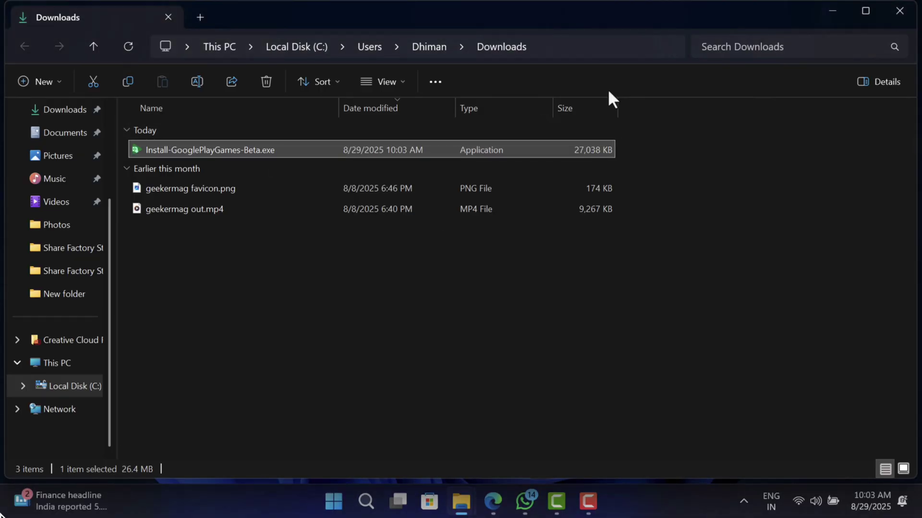
left_click(830, 9)
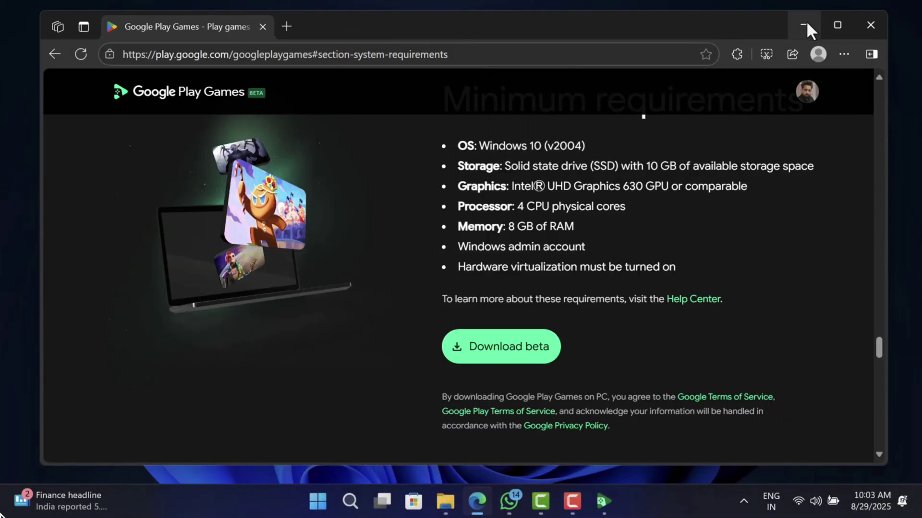
left_click(802, 22)
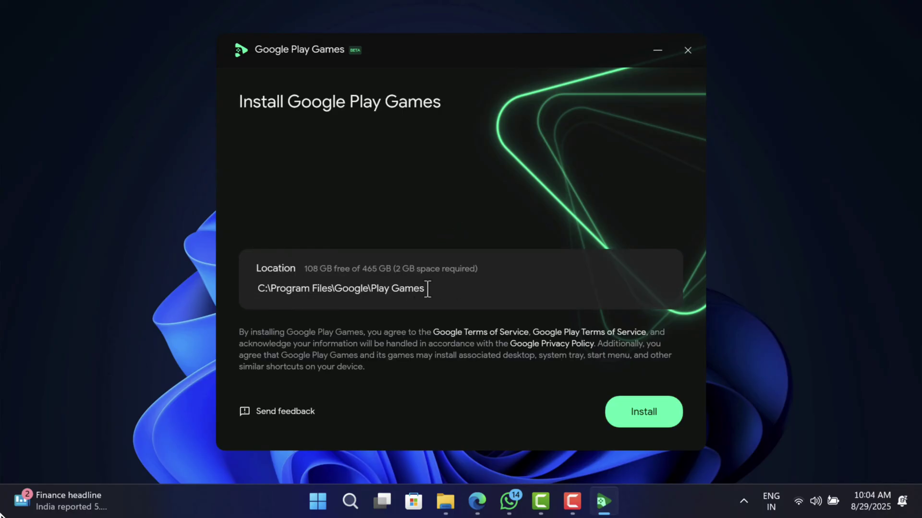
- Install Google Play Games to C:\Program Files\Google\Play Games, approving the User Account Control prompt
left_click(654, 417)
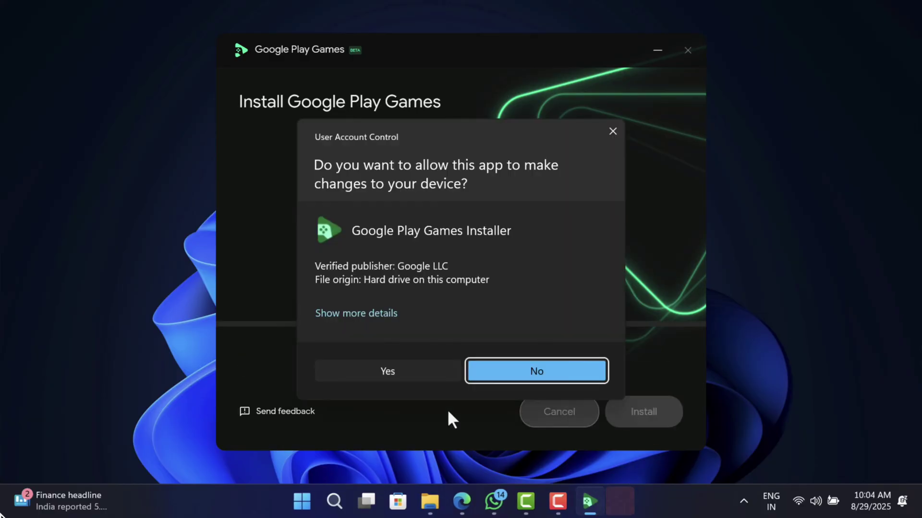
left_click(400, 372)
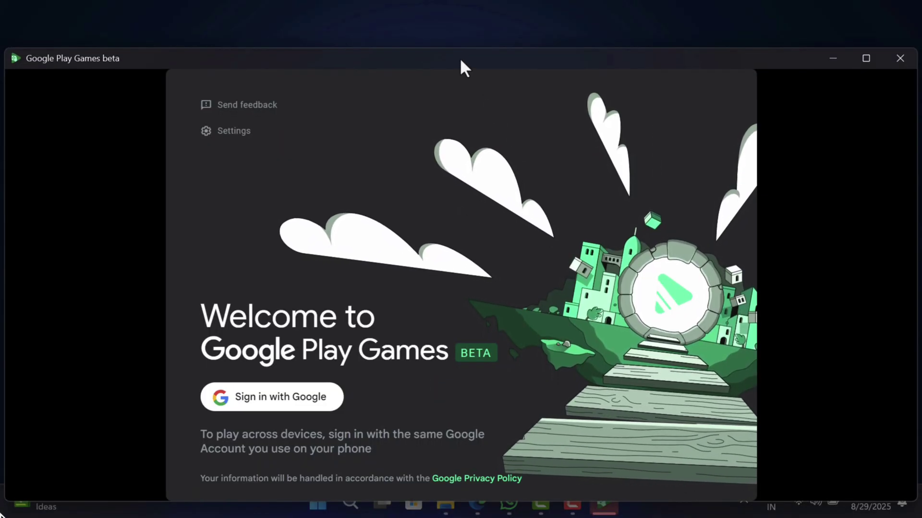
- Sign in to Google Play Games with the first Google account and its saved password
left_click_drag(461, 62, 463, 35)
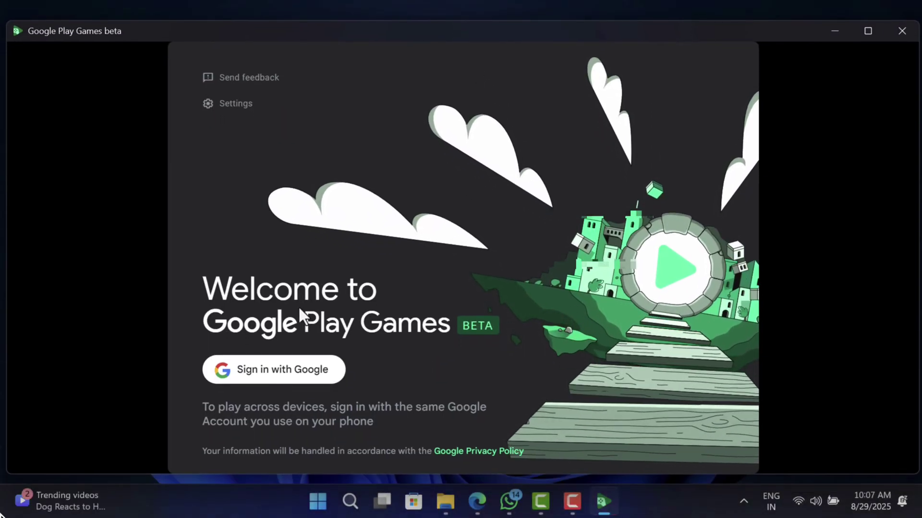
left_click(259, 371)
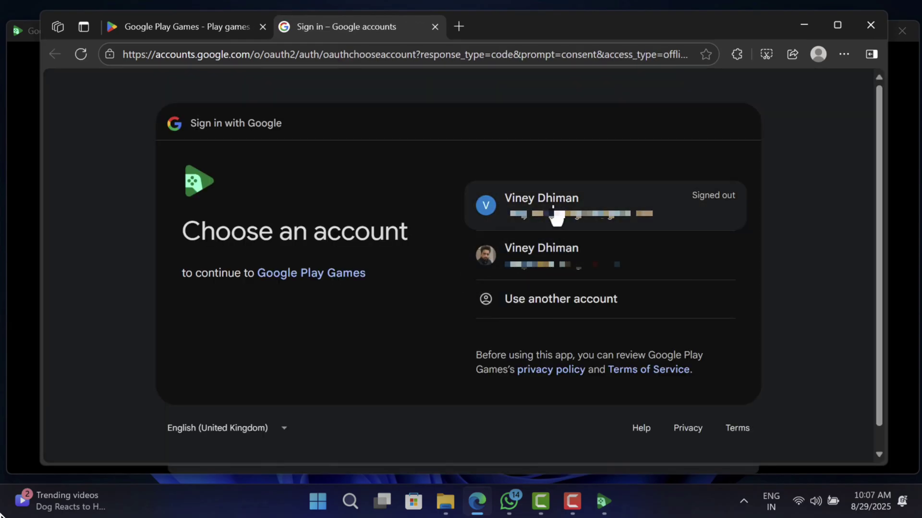
left_click(555, 216)
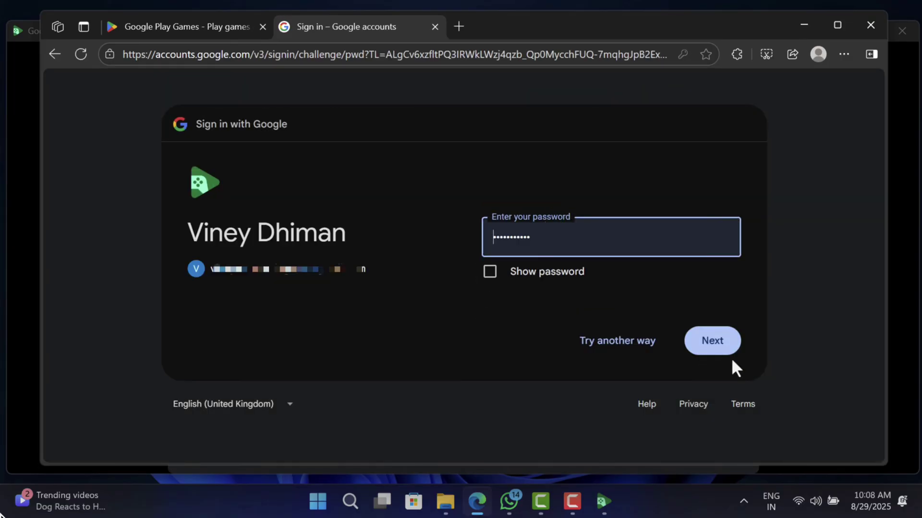
left_click(715, 342)
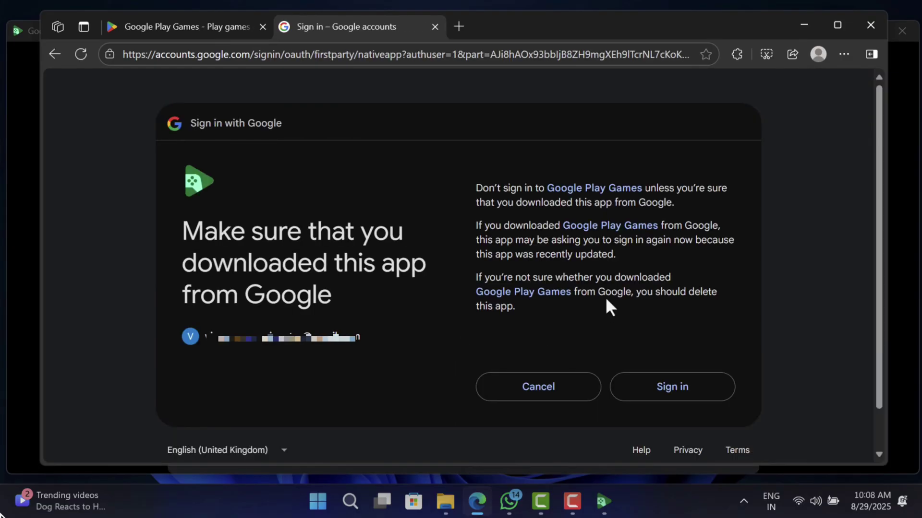
left_click(680, 395)
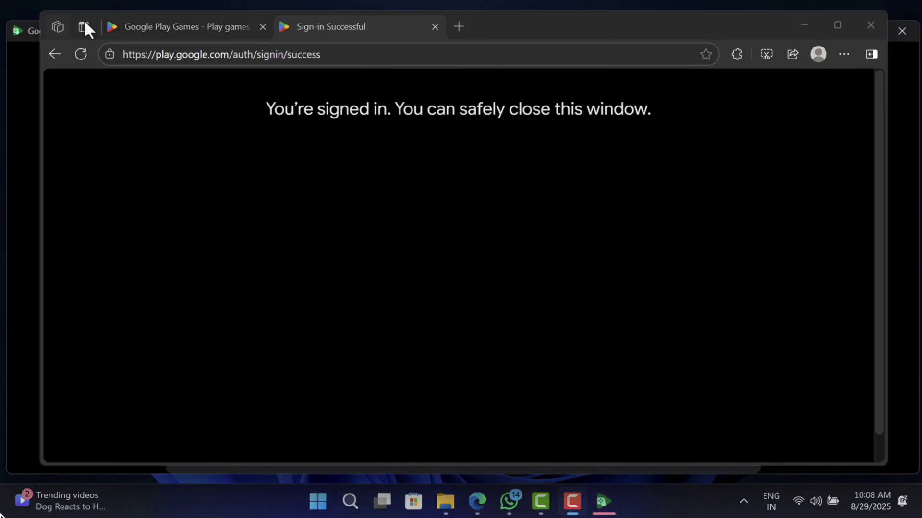
- Replace the suggested profile name with geekermag and create the profile
left_click(804, 25)
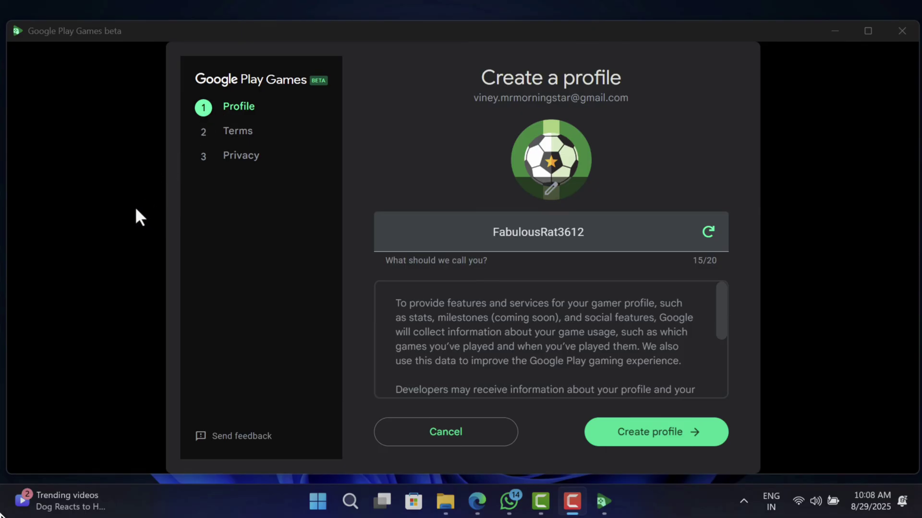
double_click(571, 233)
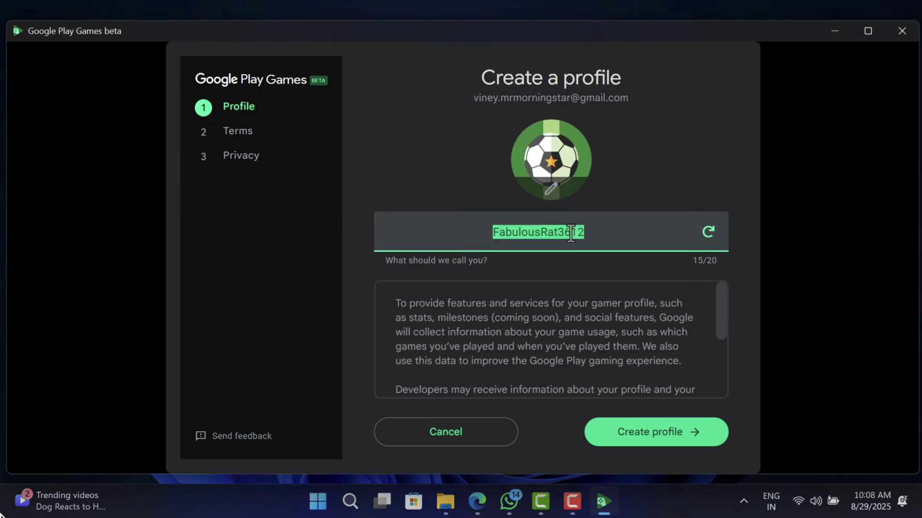
type("geekermag")
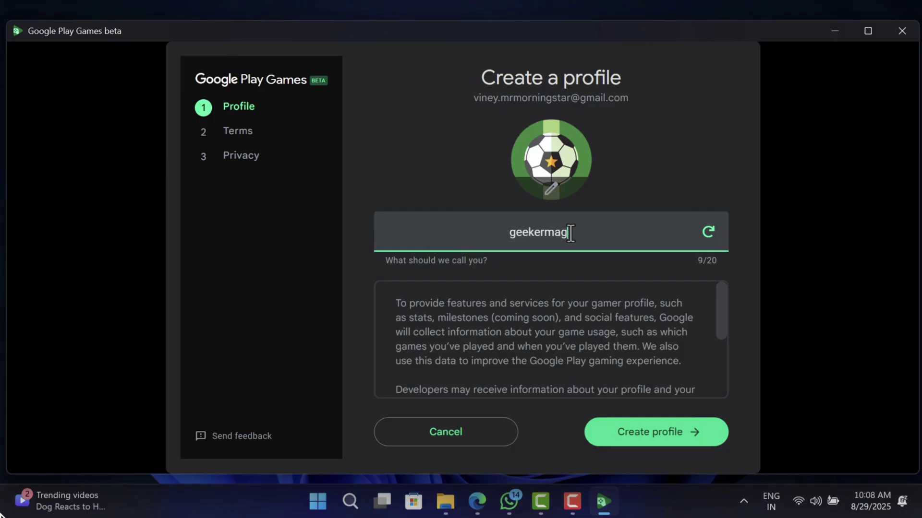
left_click(482, 194)
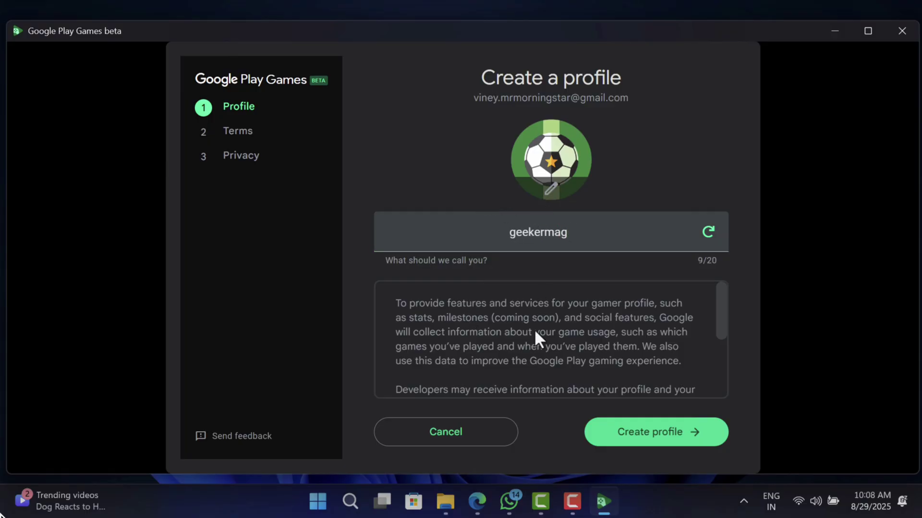
scroll(575, 338, "down", 5)
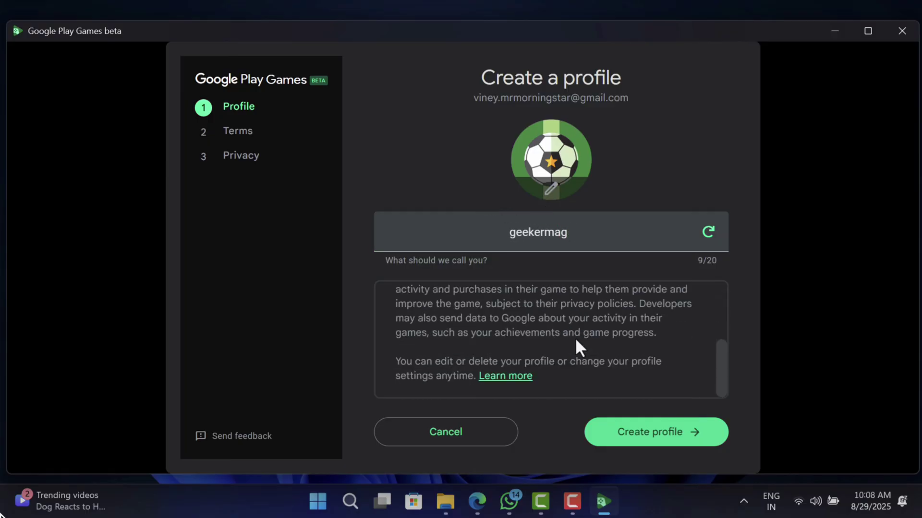
left_click(668, 438)
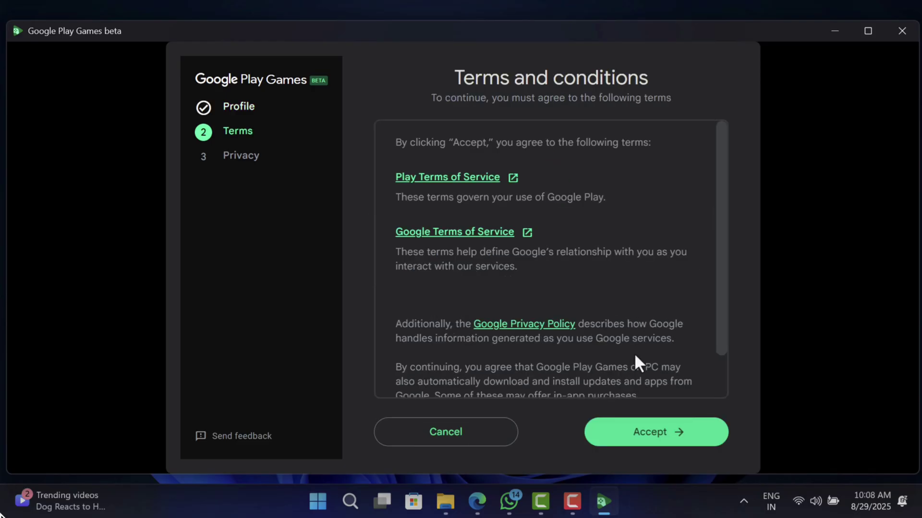
- Accept the terms and finish setup with 'Help improve your experience' left on
left_click(650, 435)
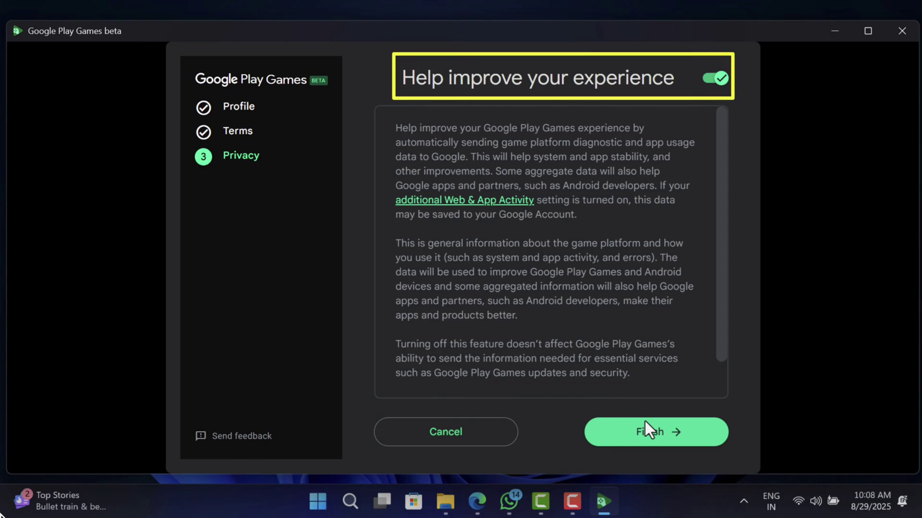
left_click(657, 439)
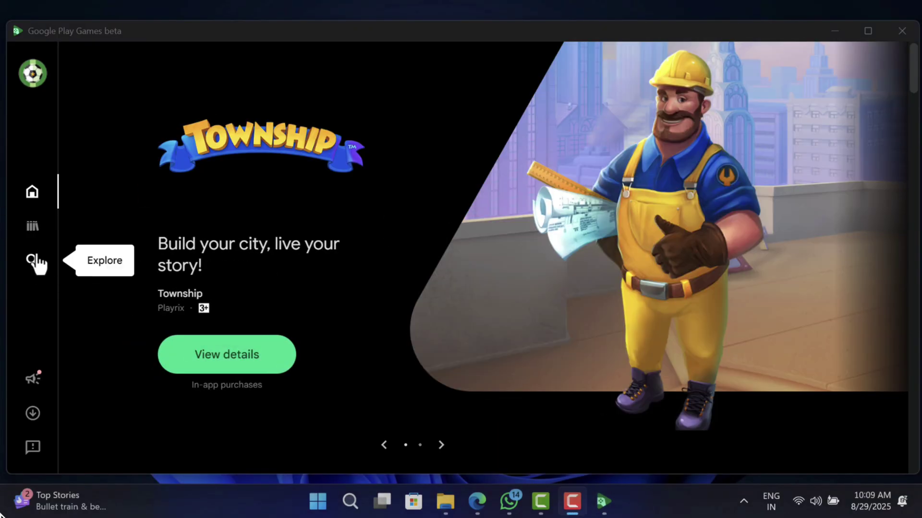
- Search Explore for 'clash royal' and open the Clash Royale page by Supercell
left_click(39, 263)
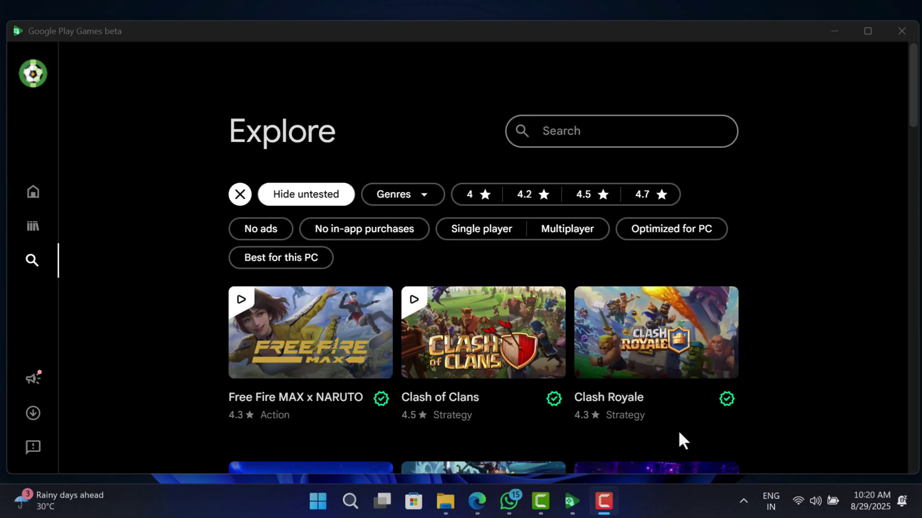
left_click(643, 131)
type("cl")
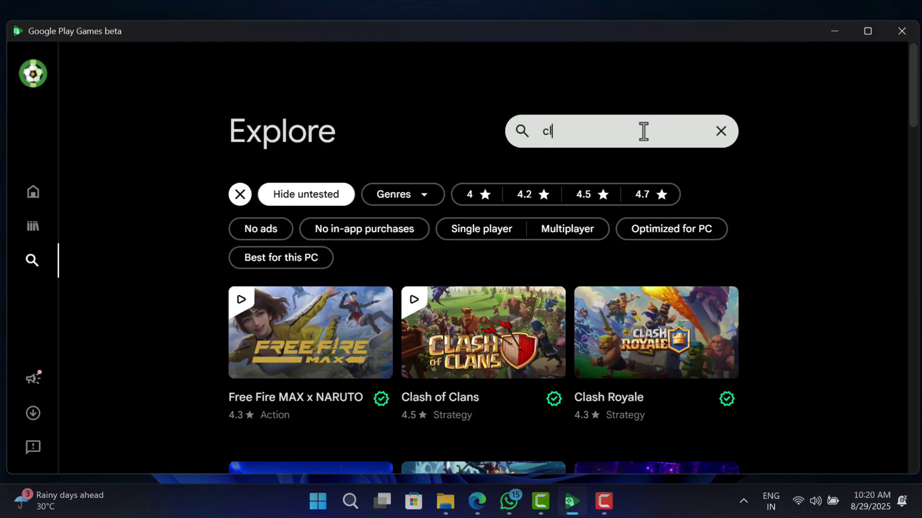
type("ash royale")
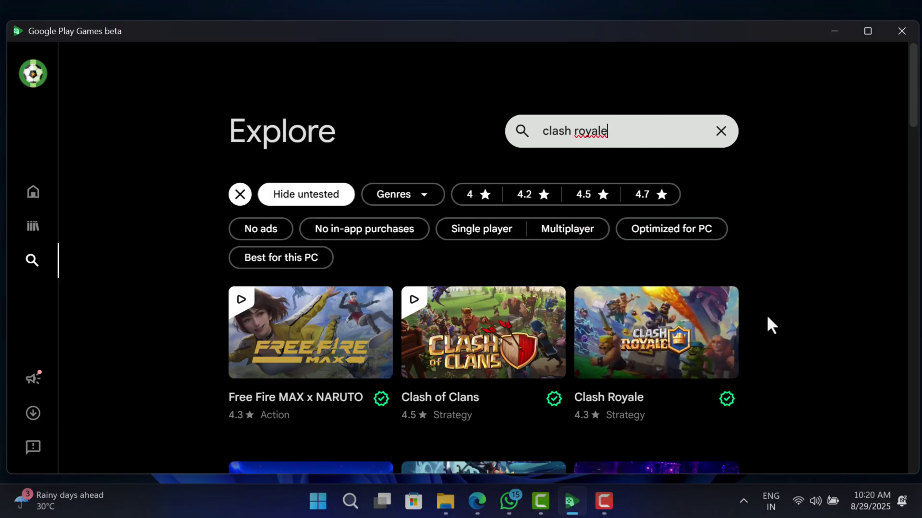
left_click(652, 347)
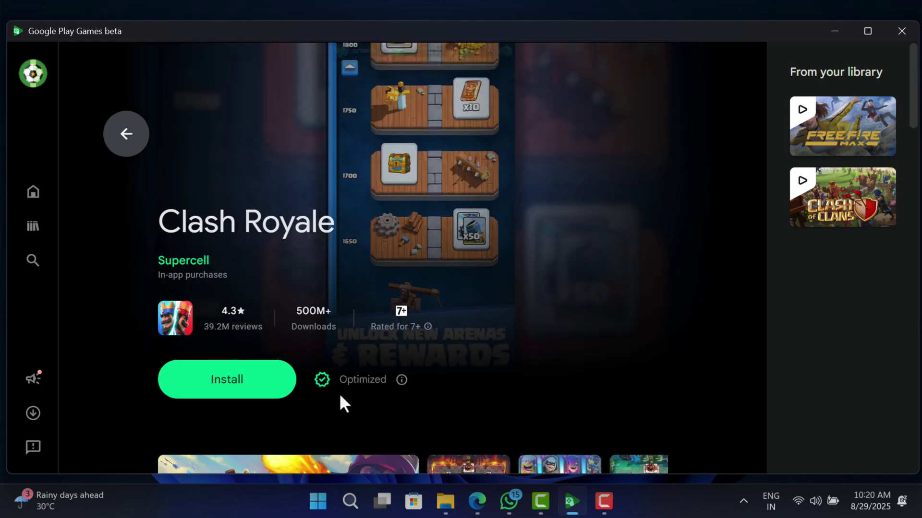
- Install Clash Royale and launch it with Play once the download finishes
left_click_drag(340, 384, 384, 401)
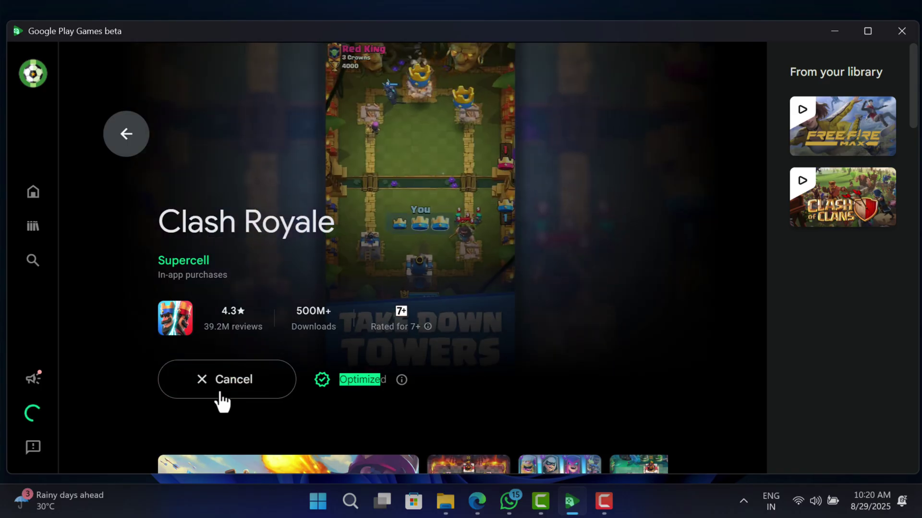
scroll(223, 401, "down", 5)
scroll(259, 403, "up", 5)
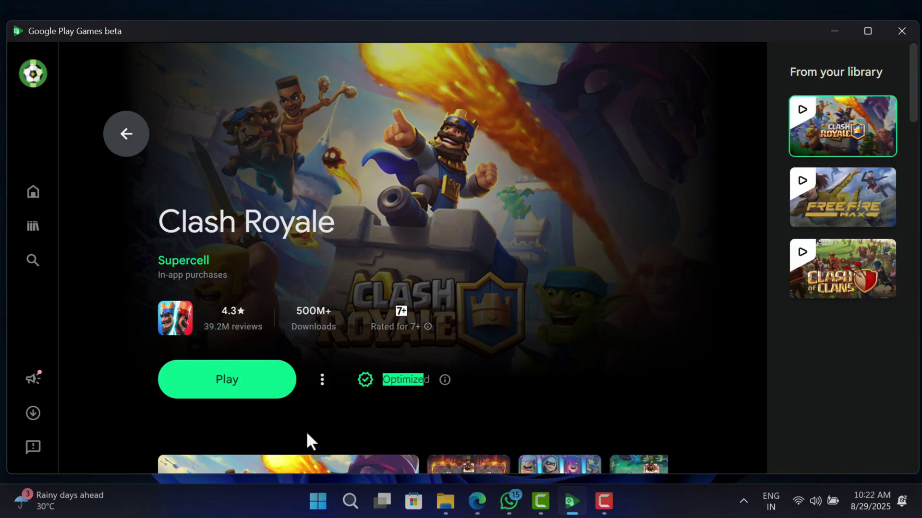
left_click(243, 390)
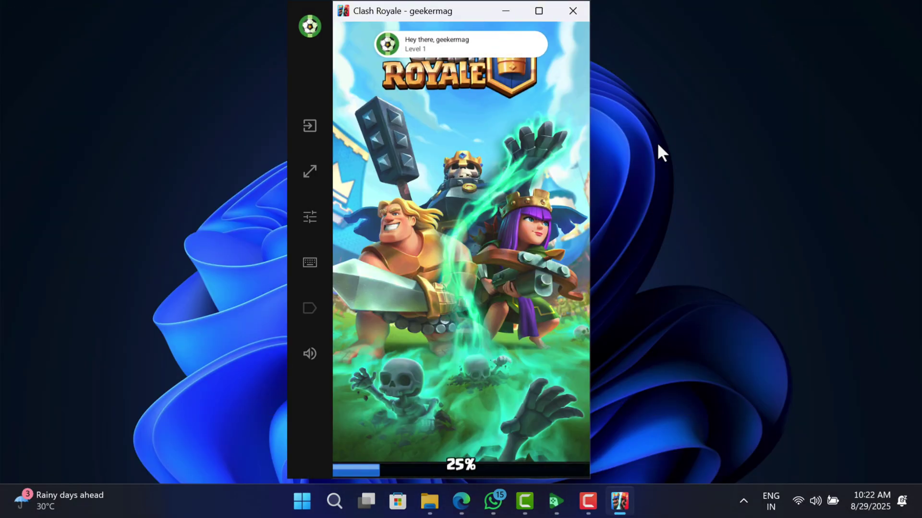
- Allow Clash Royale notifications and review visual settings: 608 x 1080, standard pointer, 30 Hz
left_click(468, 267)
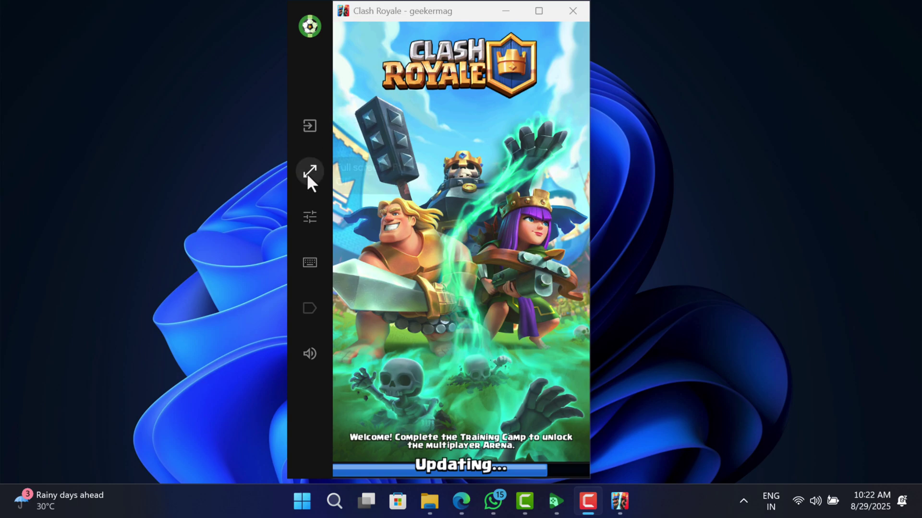
left_click(310, 217)
left_click(426, 211)
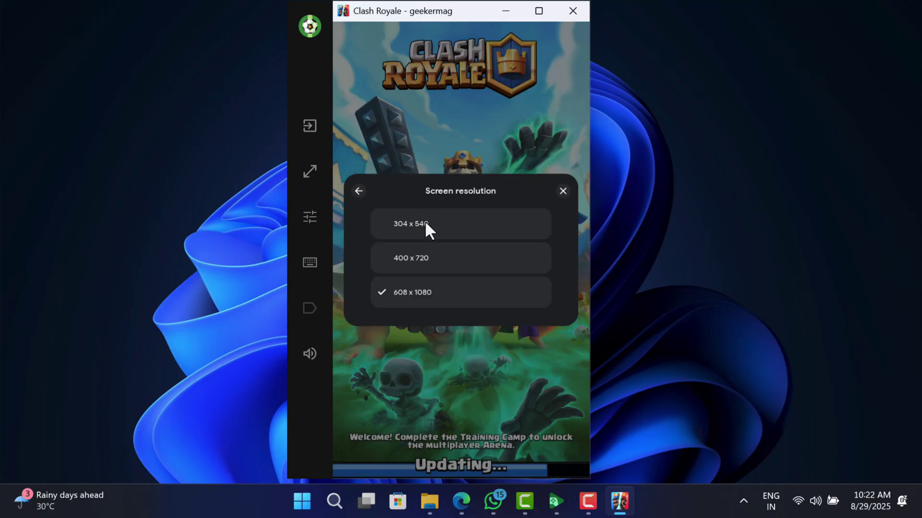
left_click(358, 191)
left_click(403, 258)
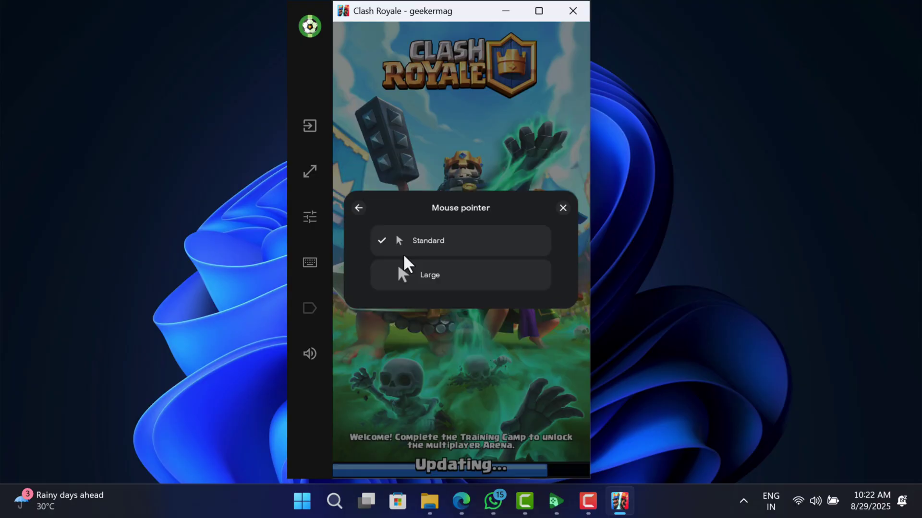
left_click(359, 208)
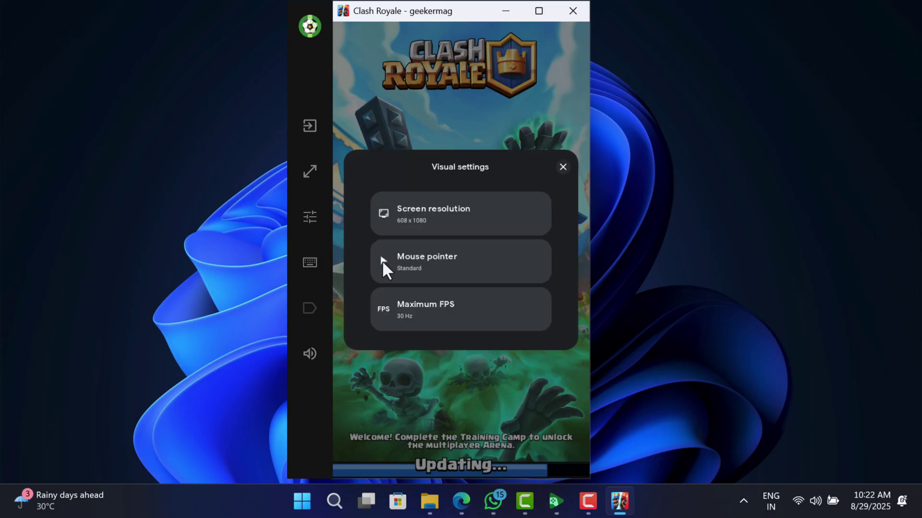
left_click(425, 314)
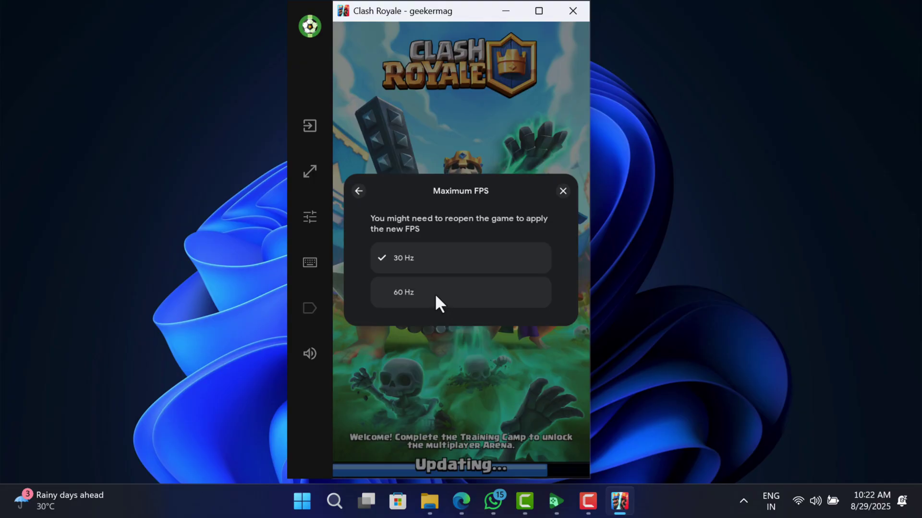
left_click(358, 189)
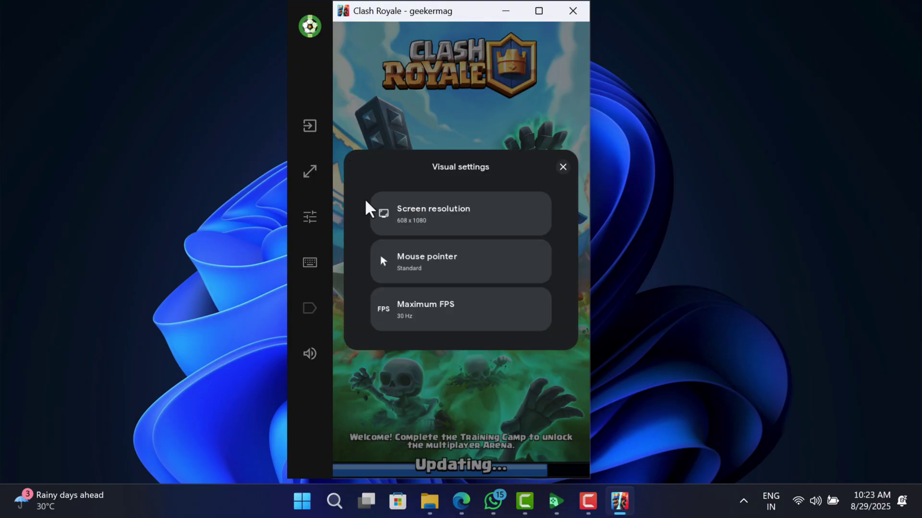
left_click(563, 167)
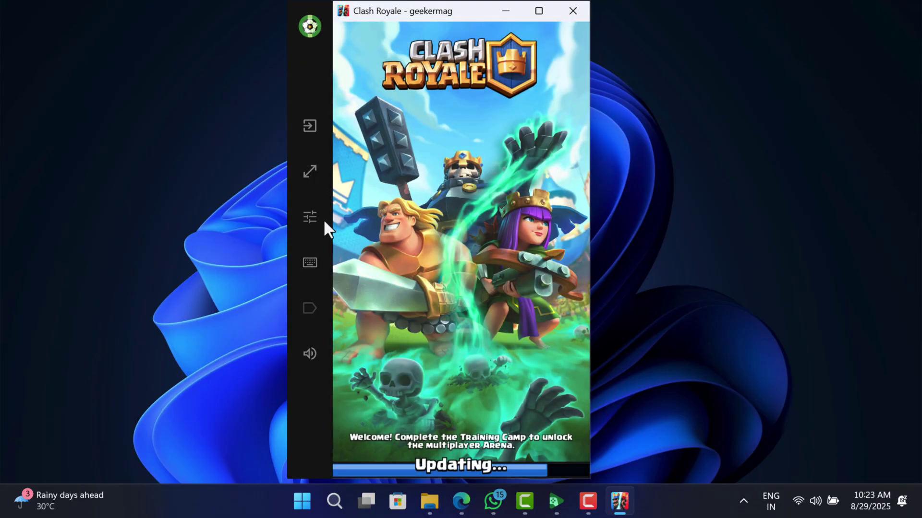
- Enter and exit Game controls editing without changes, then switch Clash Royale to fullscreen
left_click(312, 262)
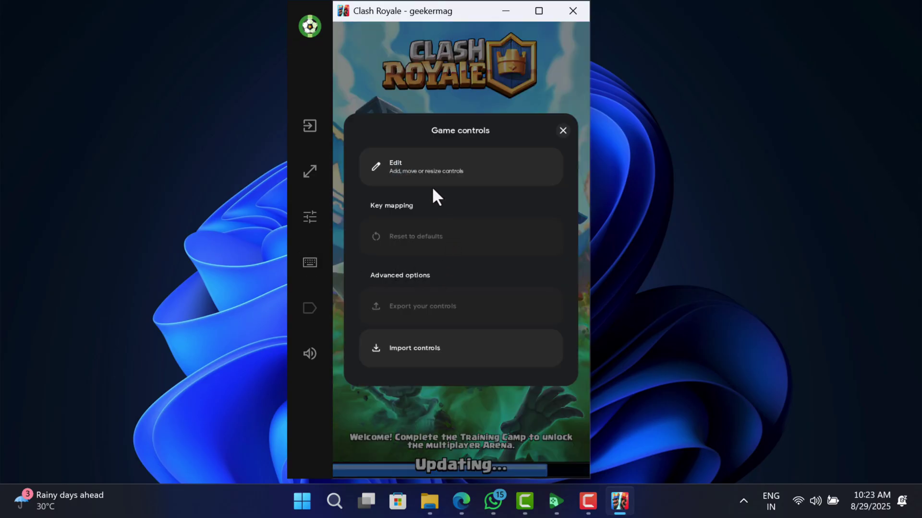
left_click(373, 163)
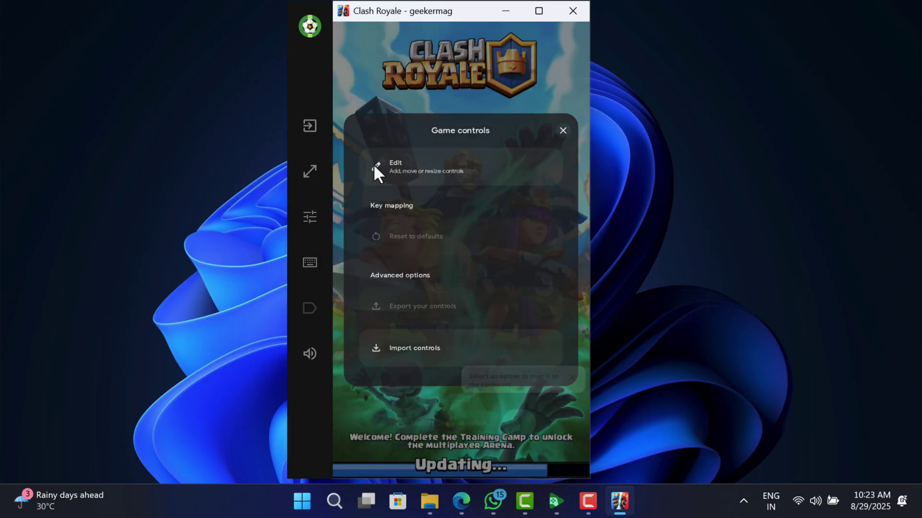
left_click(506, 425)
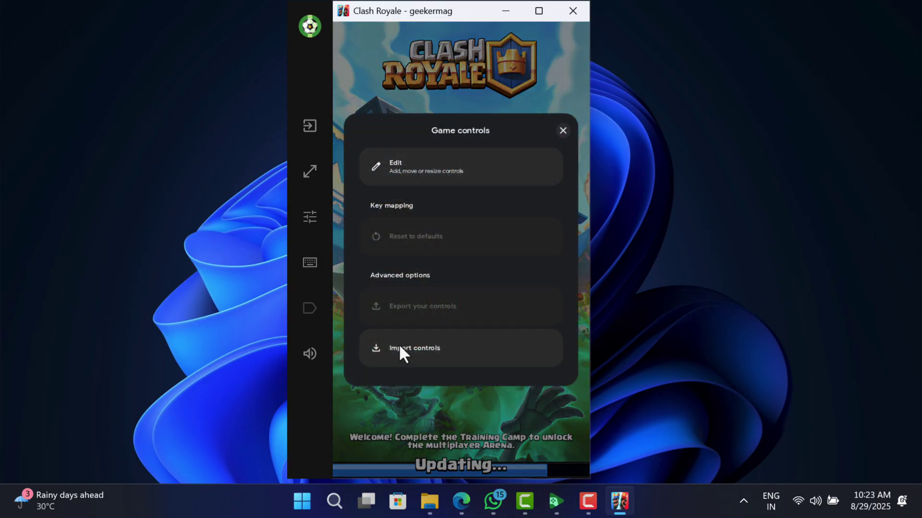
left_click(563, 131)
mouse_move(309, 358)
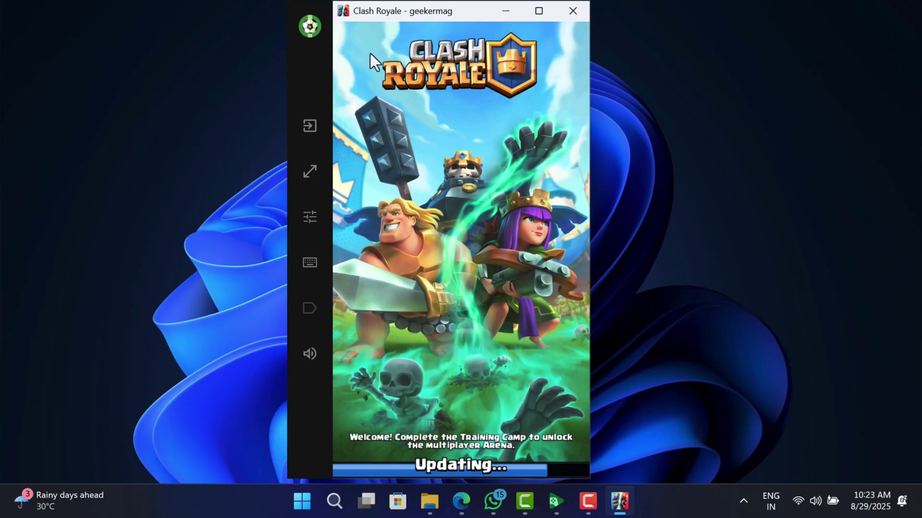
left_click(303, 172)
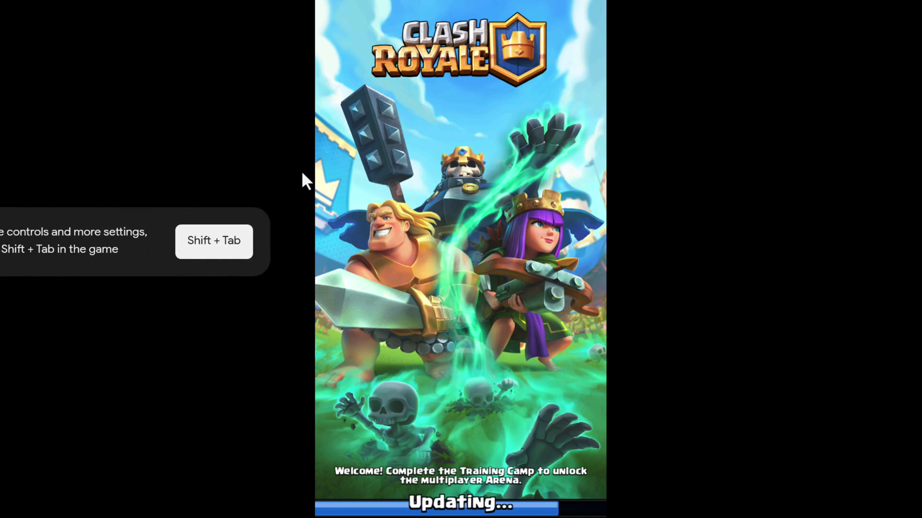